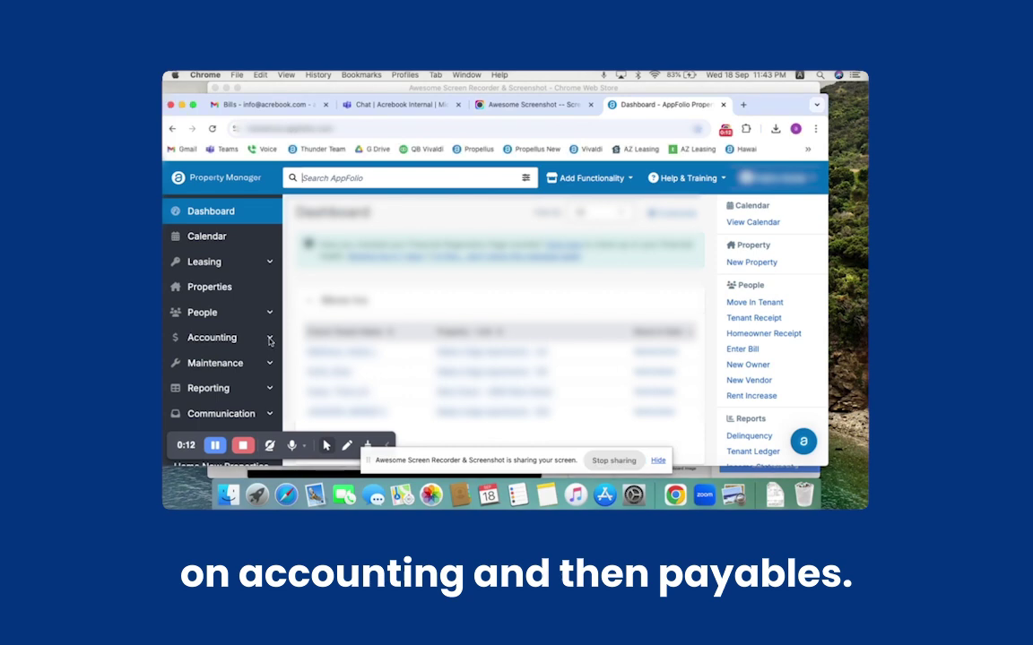
- Open Smart Bill Entry from the accounting payables tasks
left_click(193, 337)
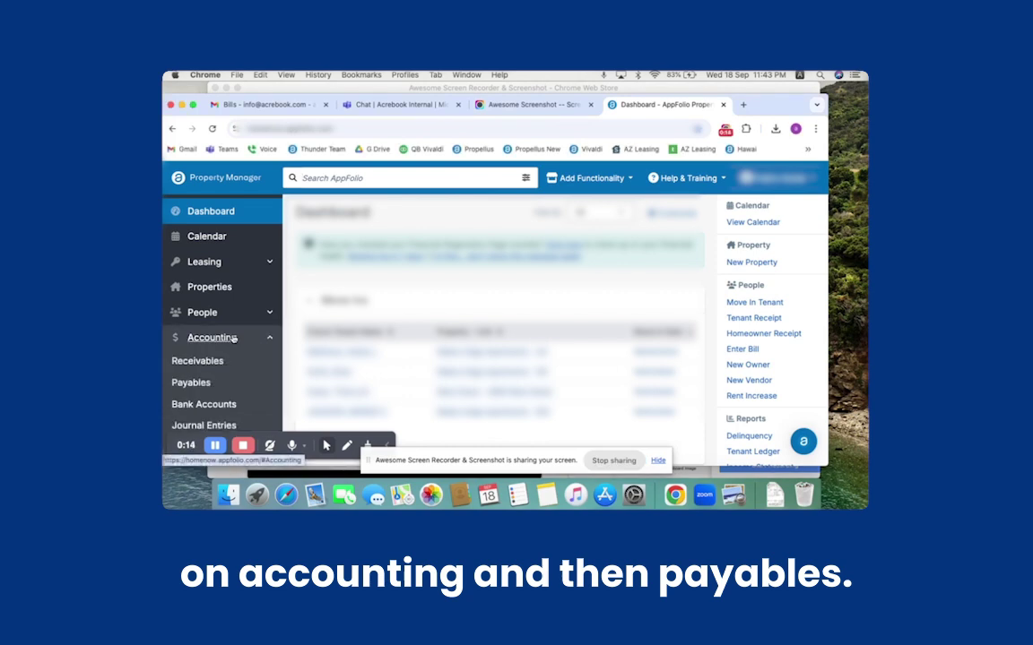
left_click(192, 383)
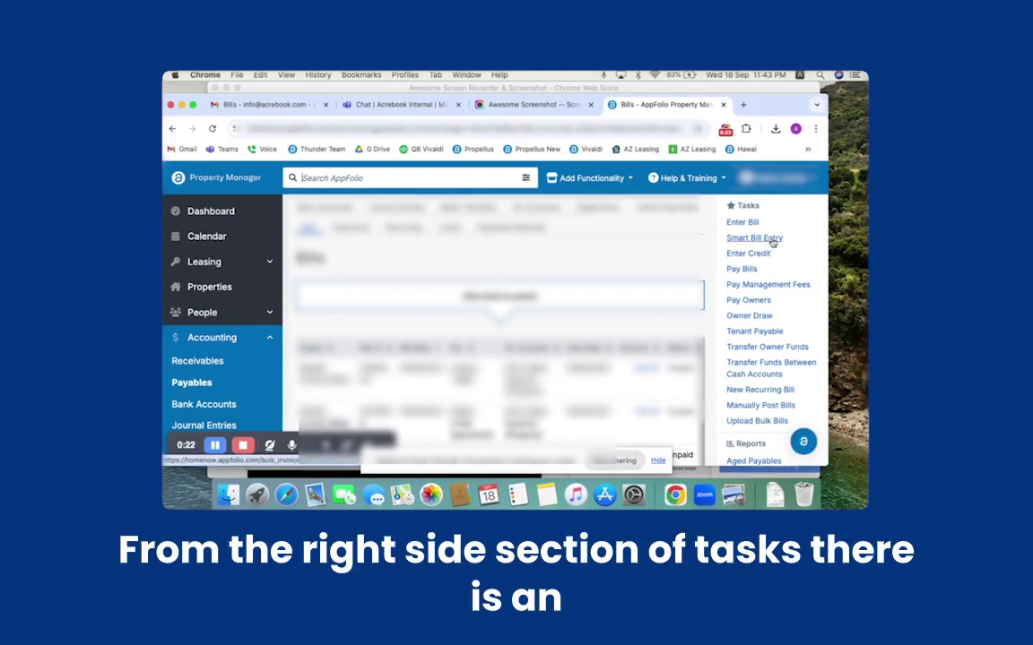
left_click(771, 240)
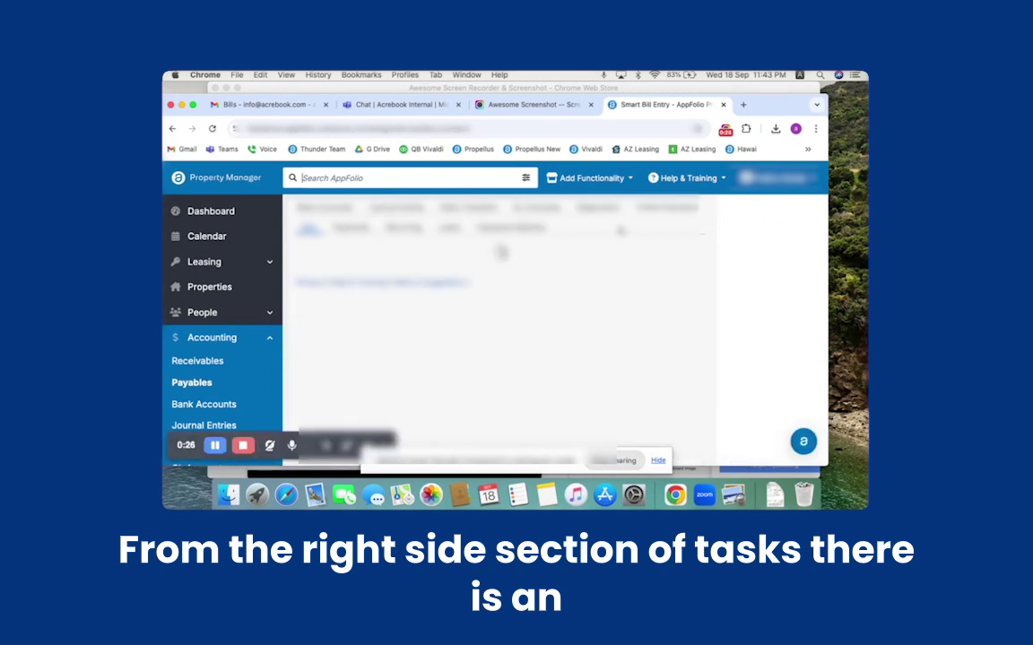
- Upload the two bill files dated today from the Downloads folder to Smart Bill Entry
scroll(563, 288, "down", 5)
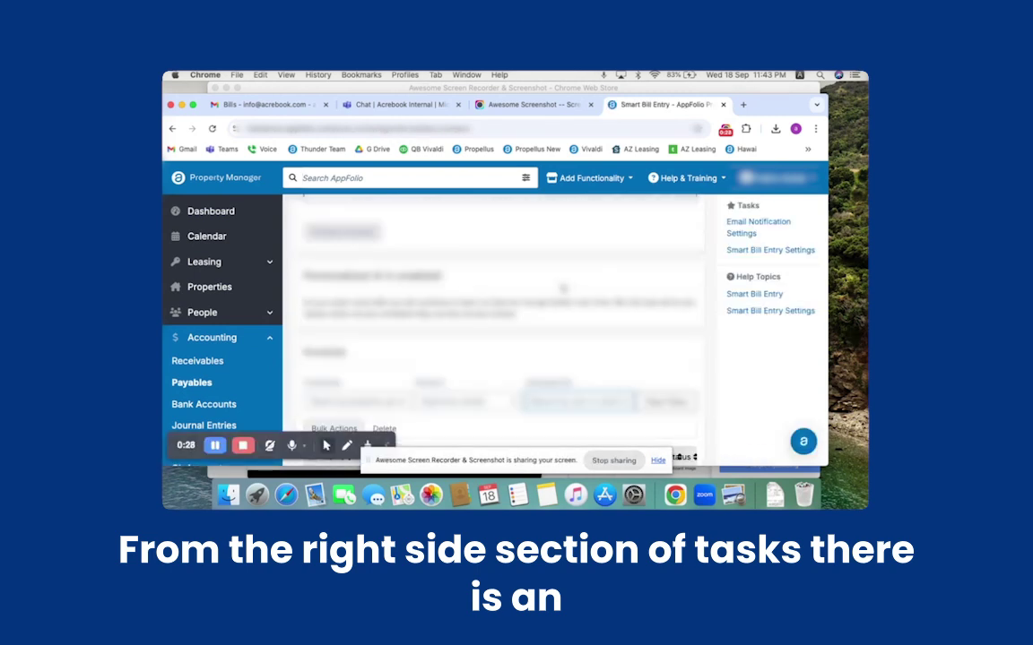
scroll(563, 288, "up", 3)
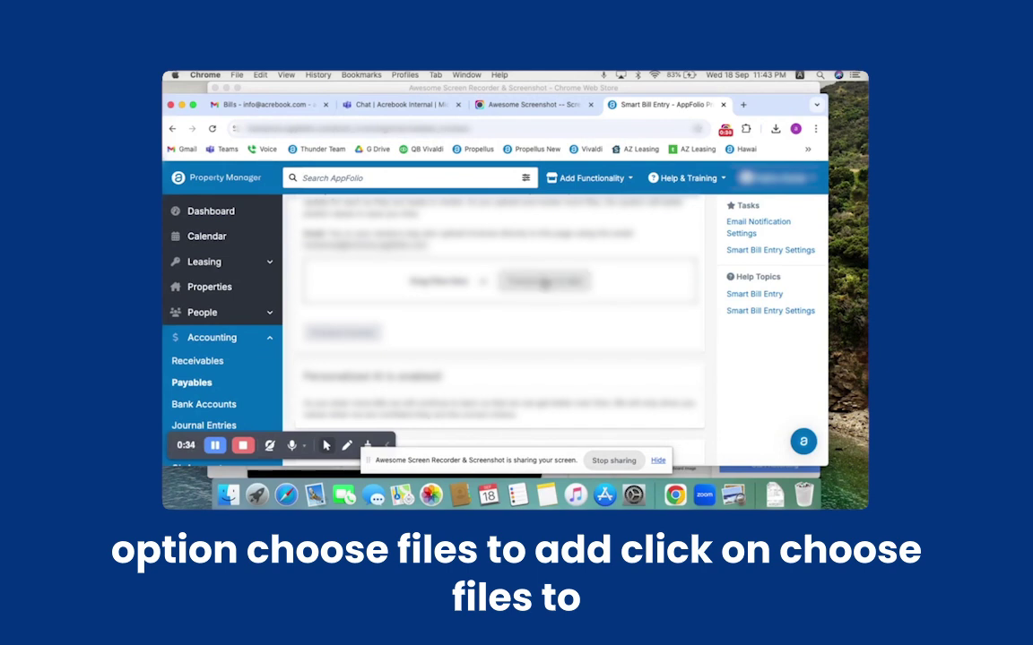
left_click(544, 282)
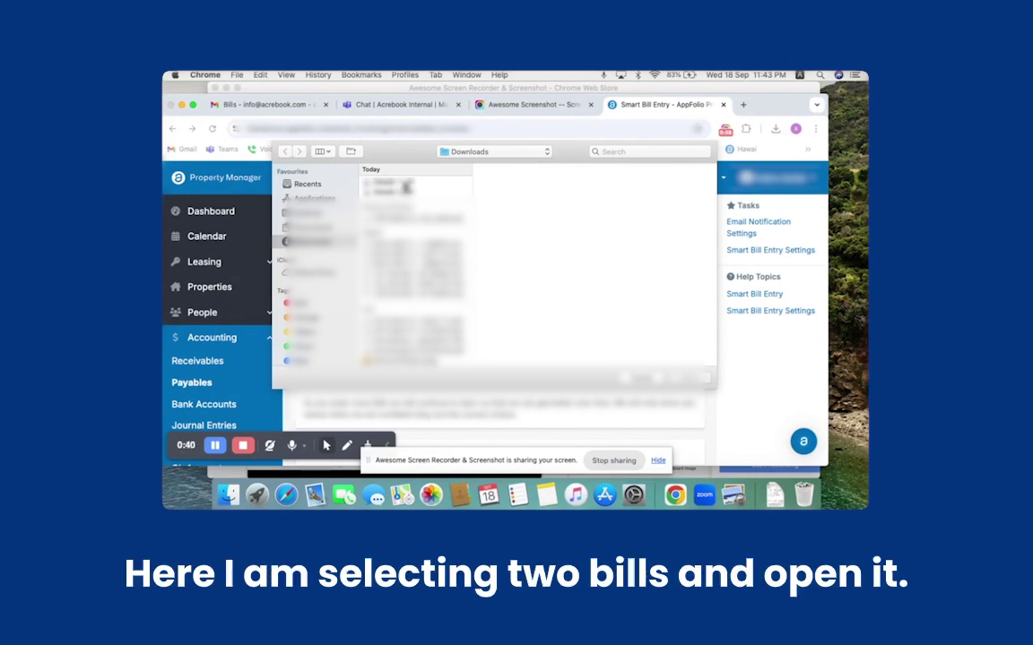
left_click(406, 186)
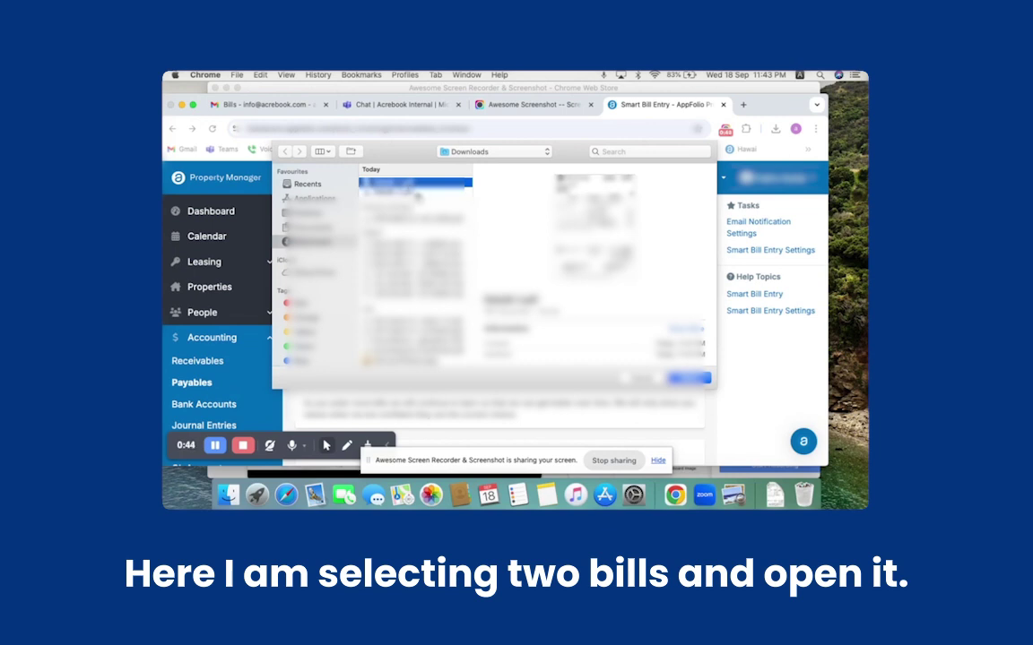
left_click(414, 193, "super")
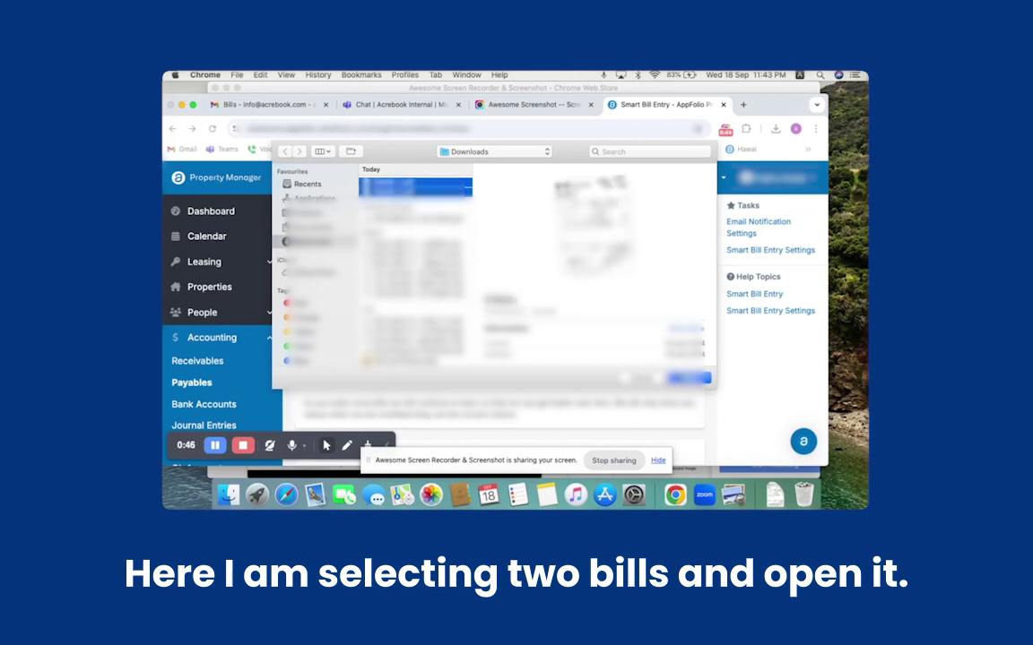
left_click(685, 380)
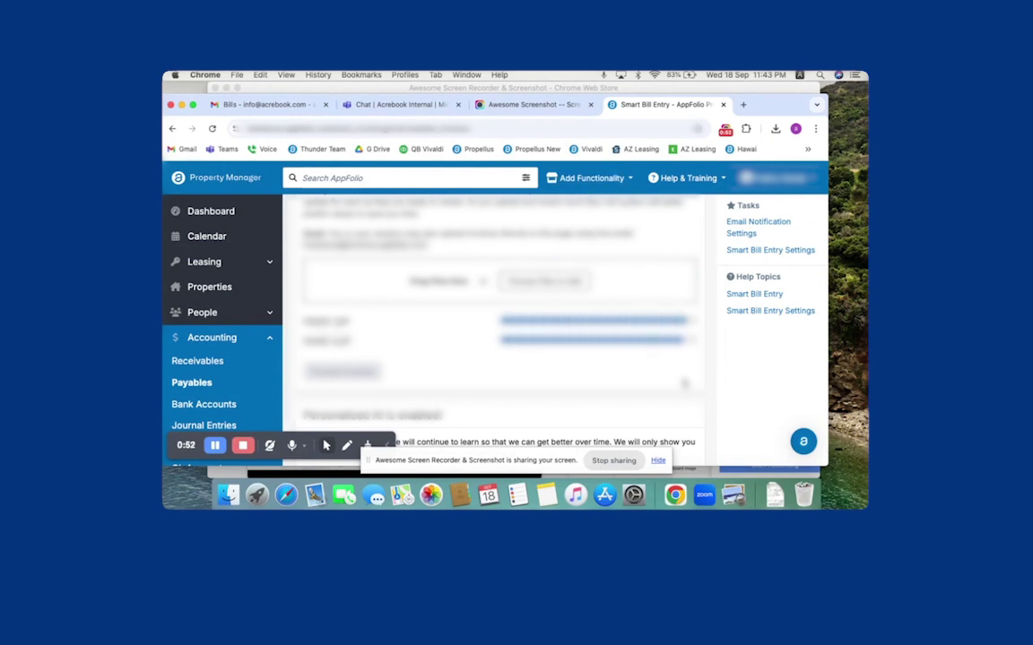
- Process the two uploaded invoices
scroll(614, 356, "down", 5)
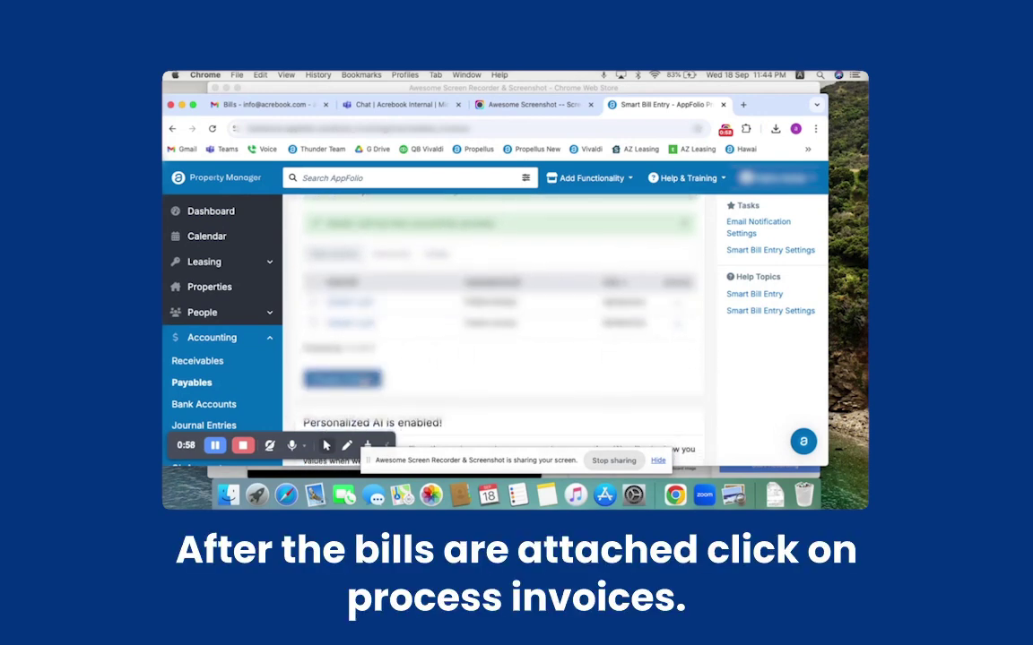
scroll(327, 345, "down", 2)
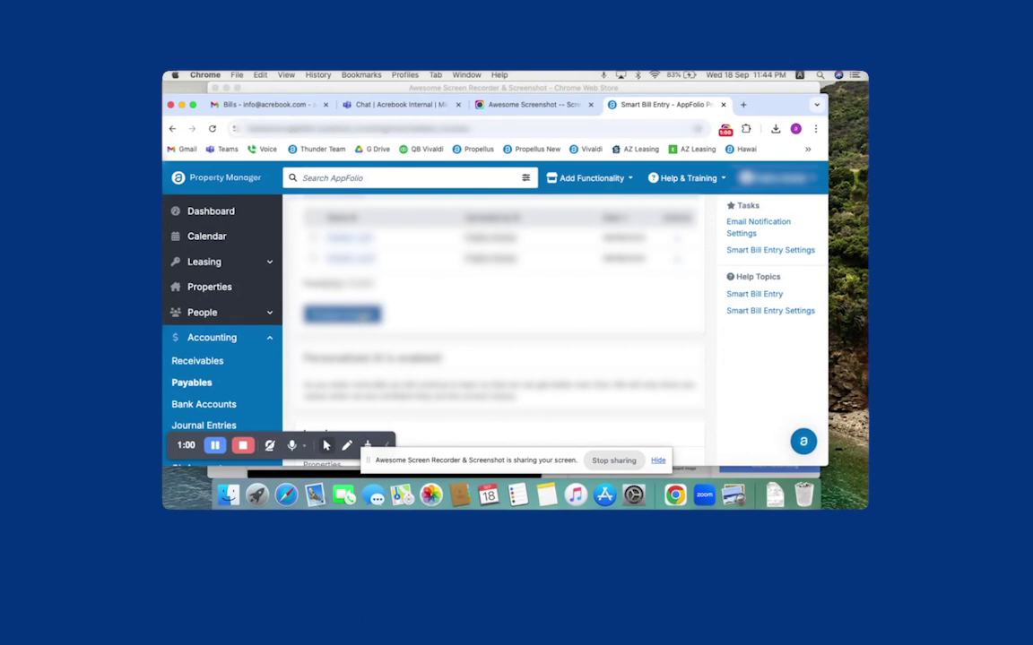
left_click(364, 315)
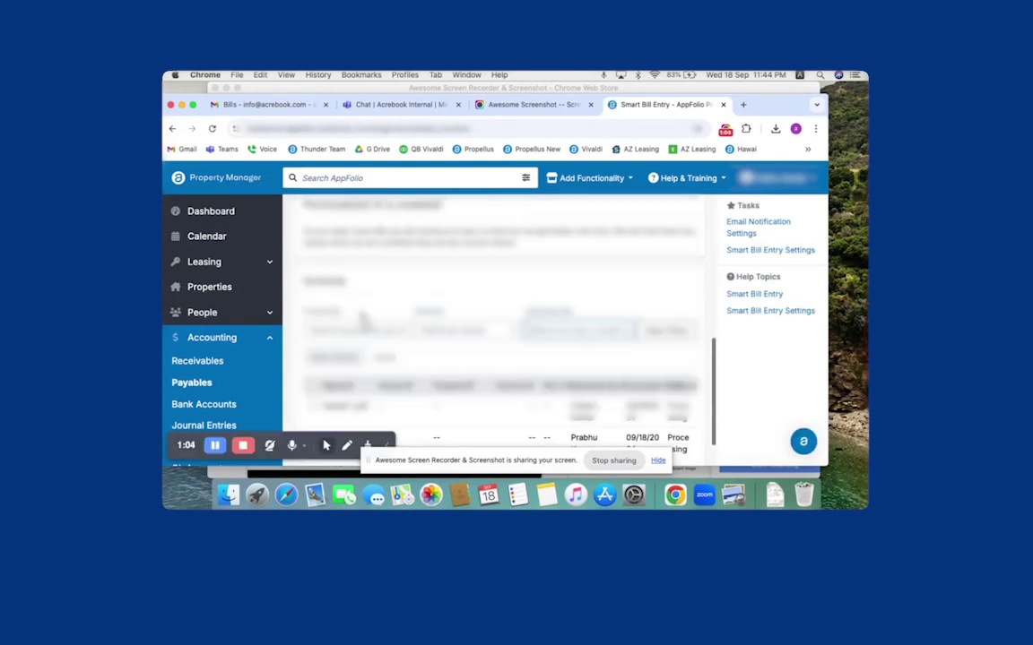
- Open the first processed invoice for review and check its attached bill image, zooming in and back out
scroll(361, 320, "down", 1)
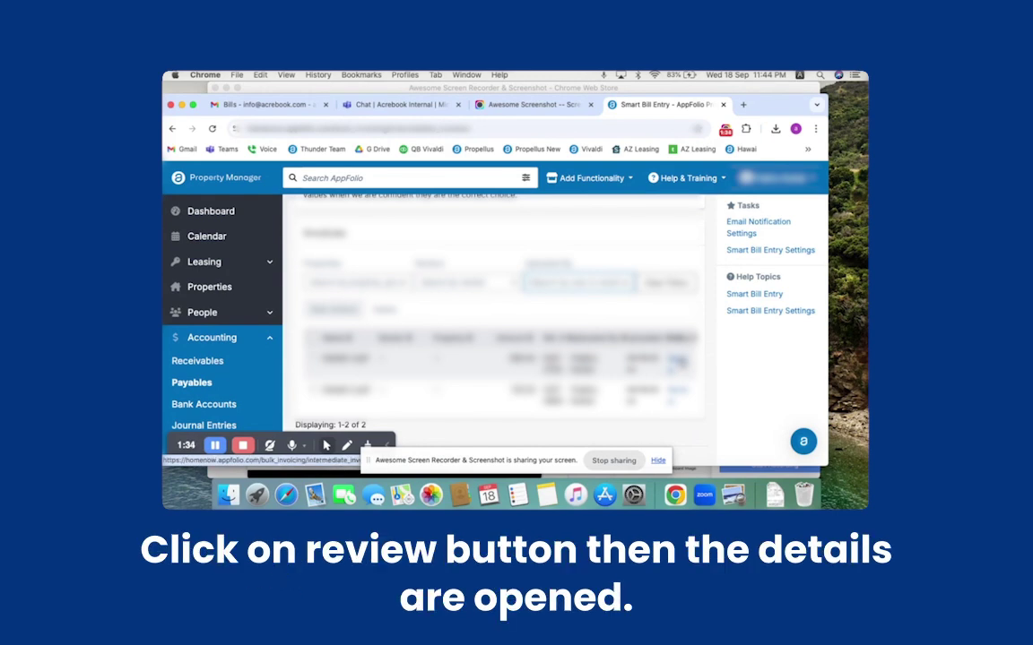
left_click(679, 361)
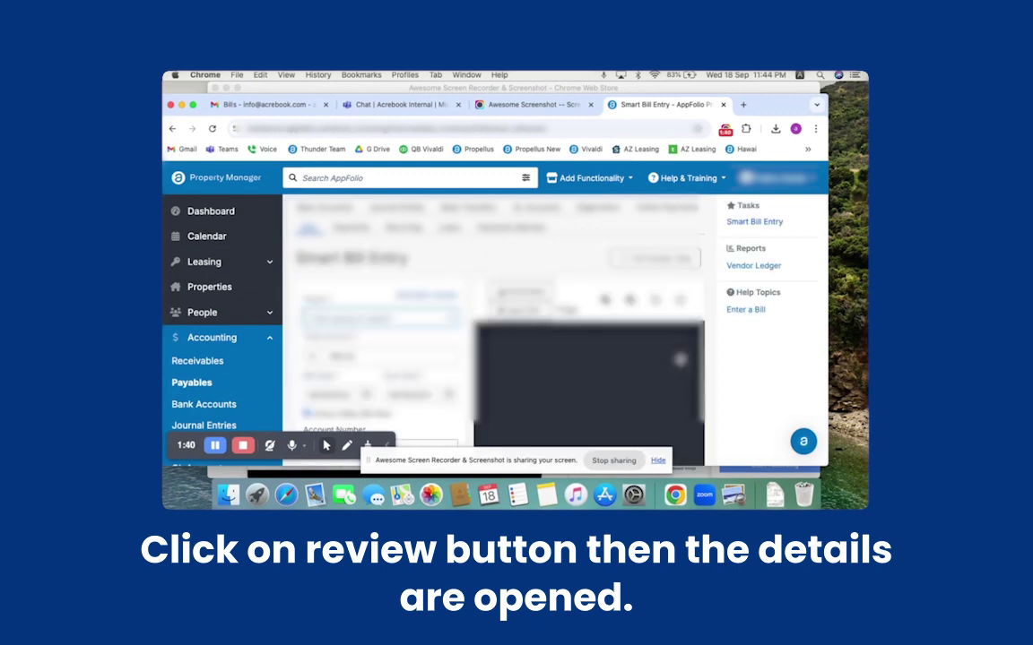
scroll(497, 323, "down", 5)
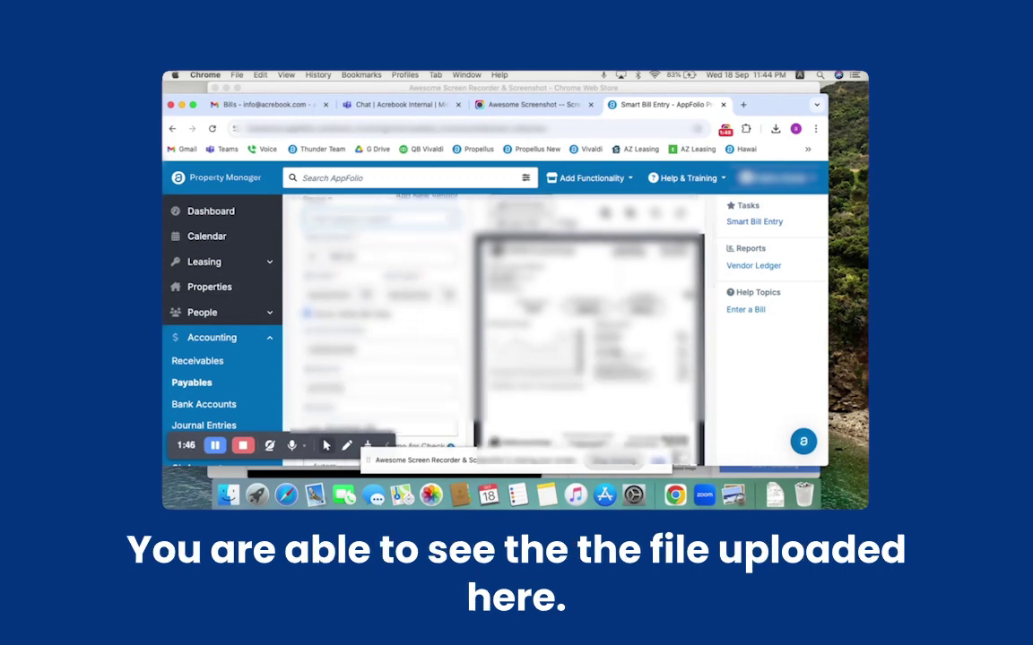
scroll(377, 314, "down", 2)
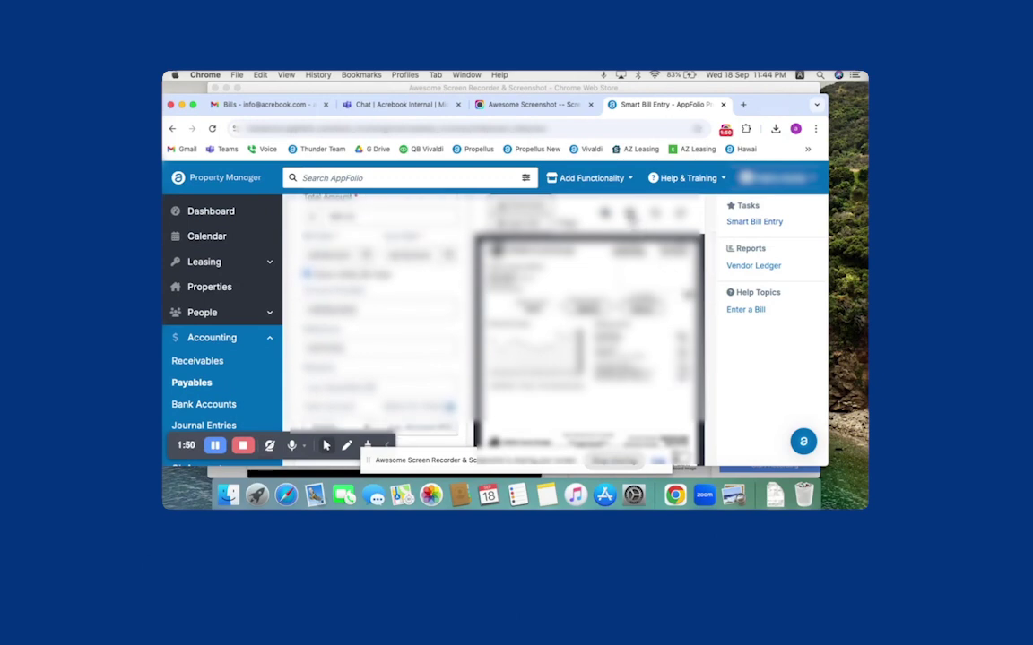
left_click(631, 215)
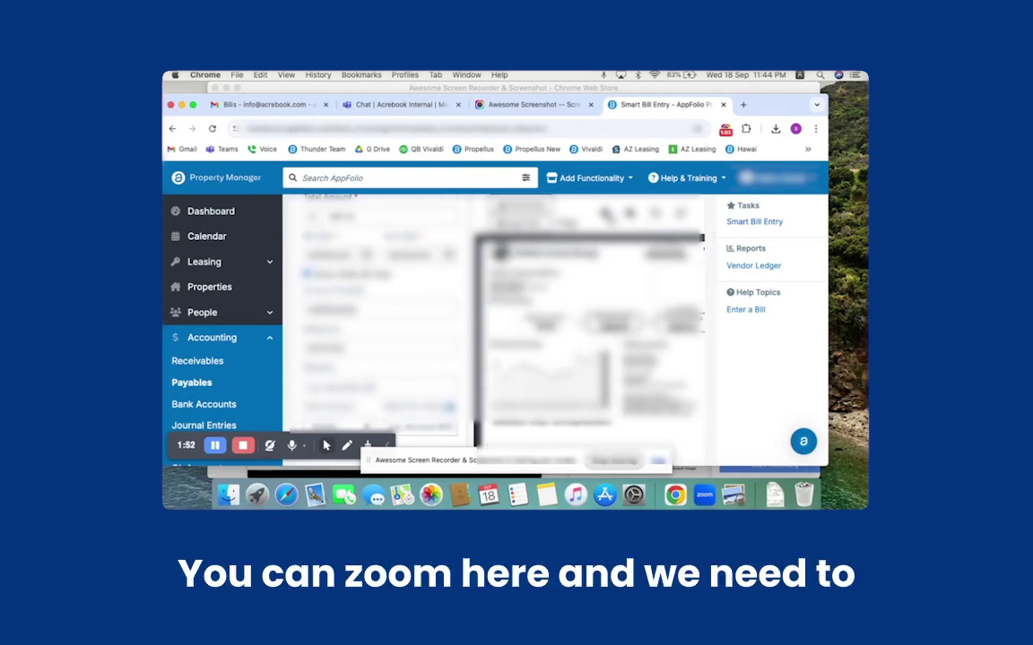
left_click(606, 215)
- Search for the payee of the first bill and select the matching vendor
scroll(438, 242, "up", 3)
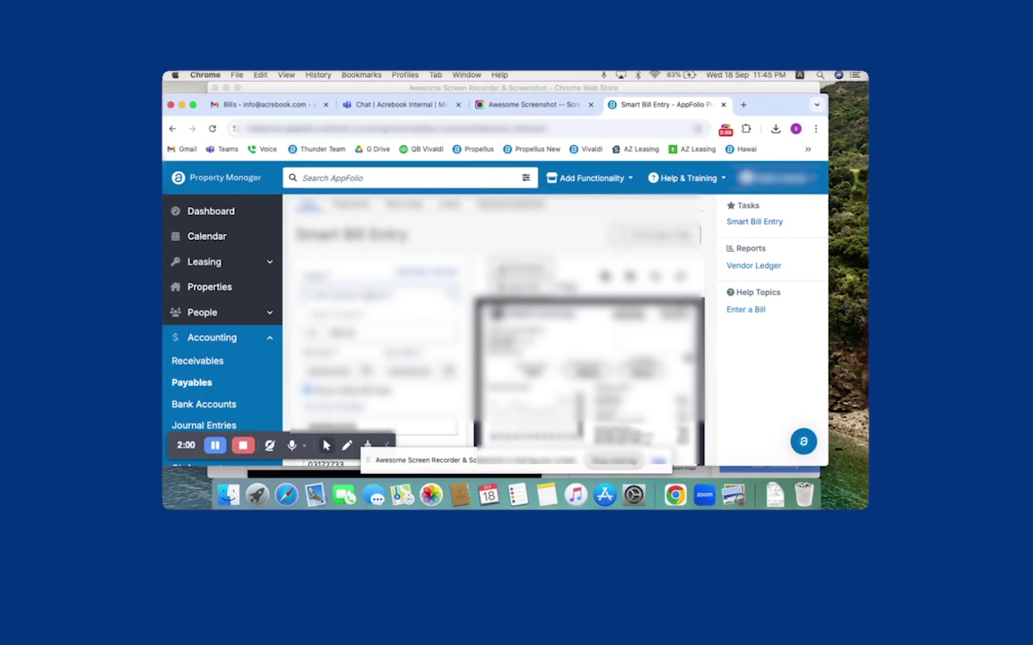
type("ter")
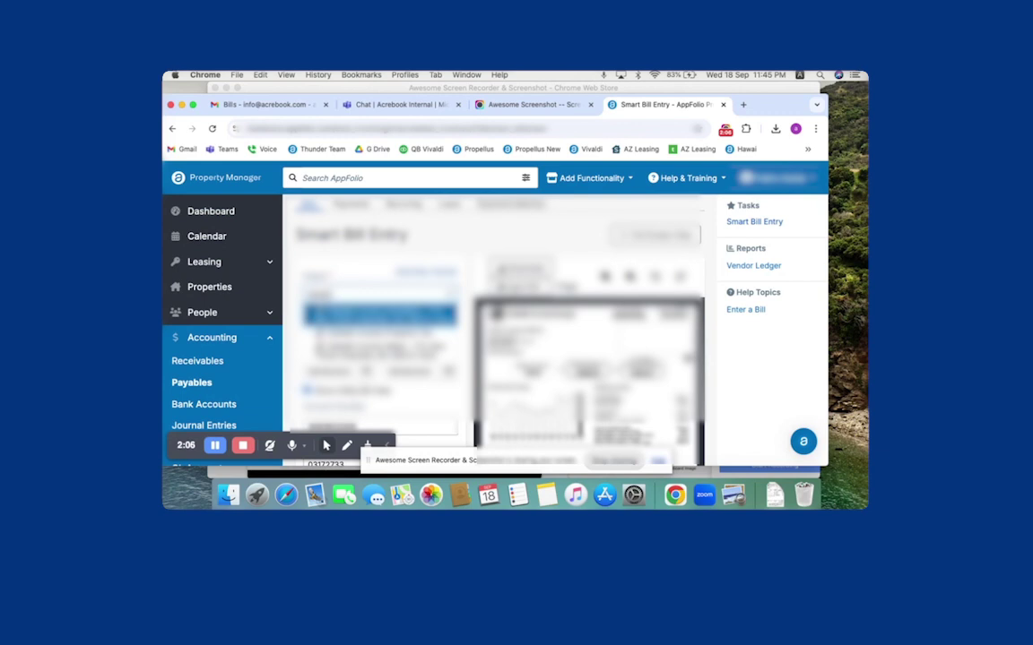
left_click(362, 354)
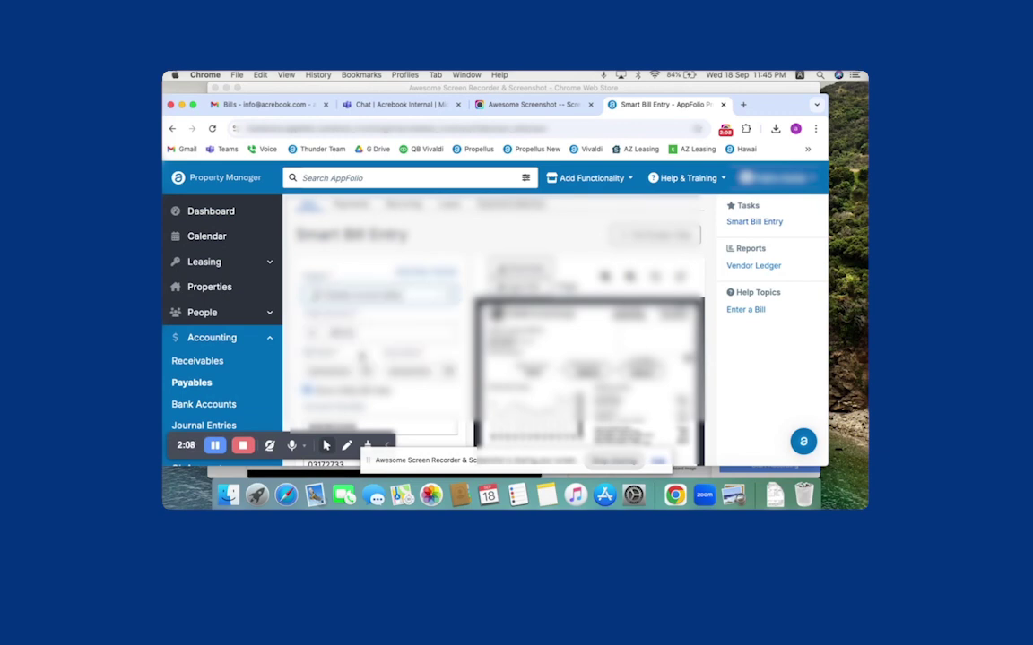
- Assign the bill's line item to the matching property by searching for it
scroll(493, 323, "down", 2)
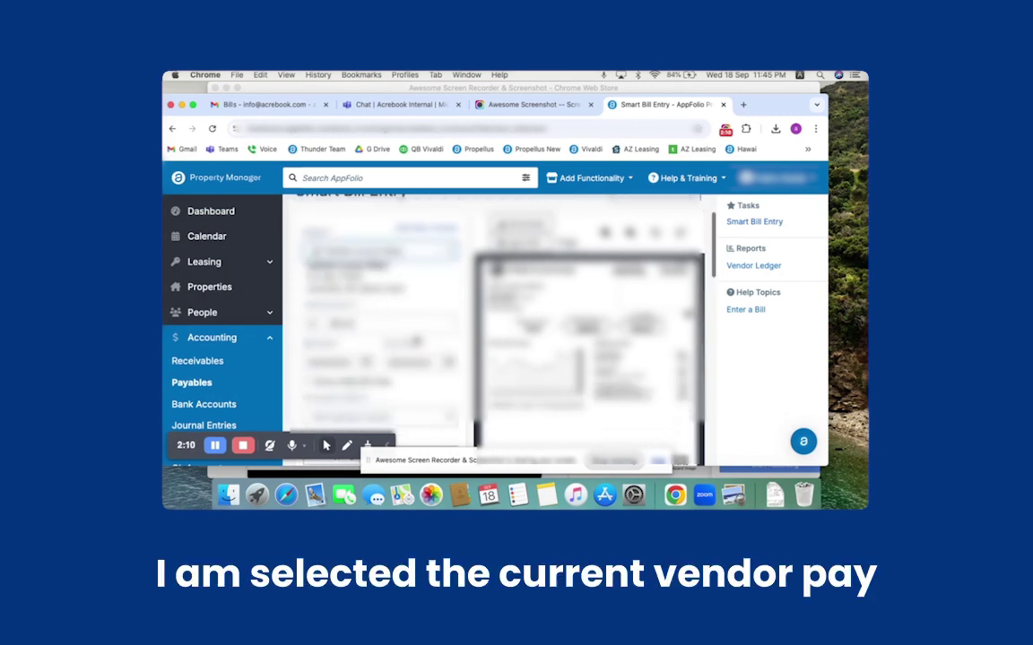
scroll(372, 305, "down", 3)
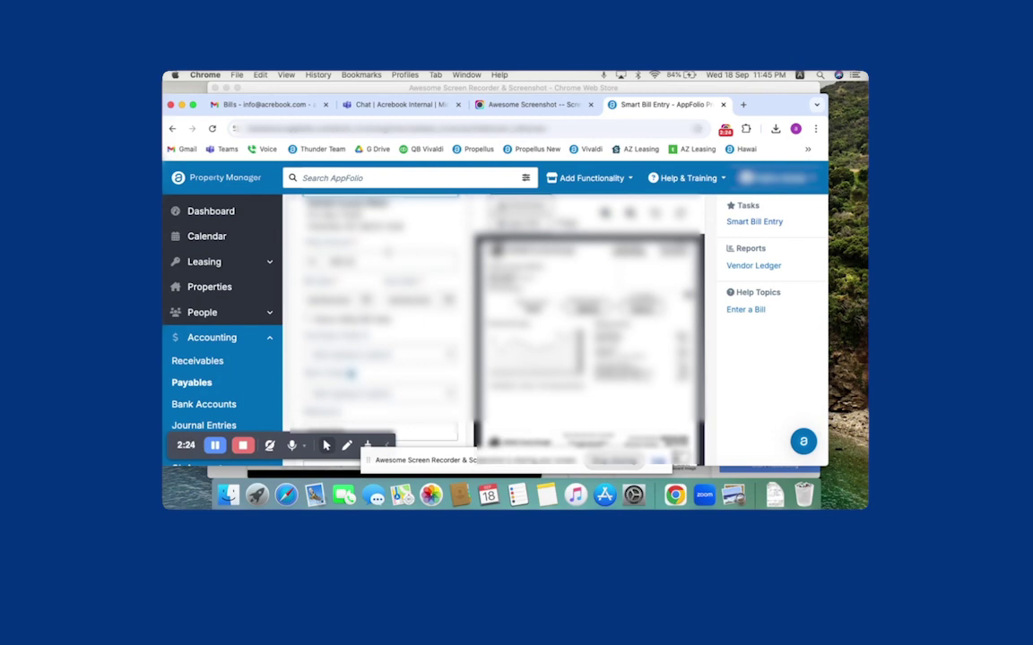
scroll(353, 264, "down", 3)
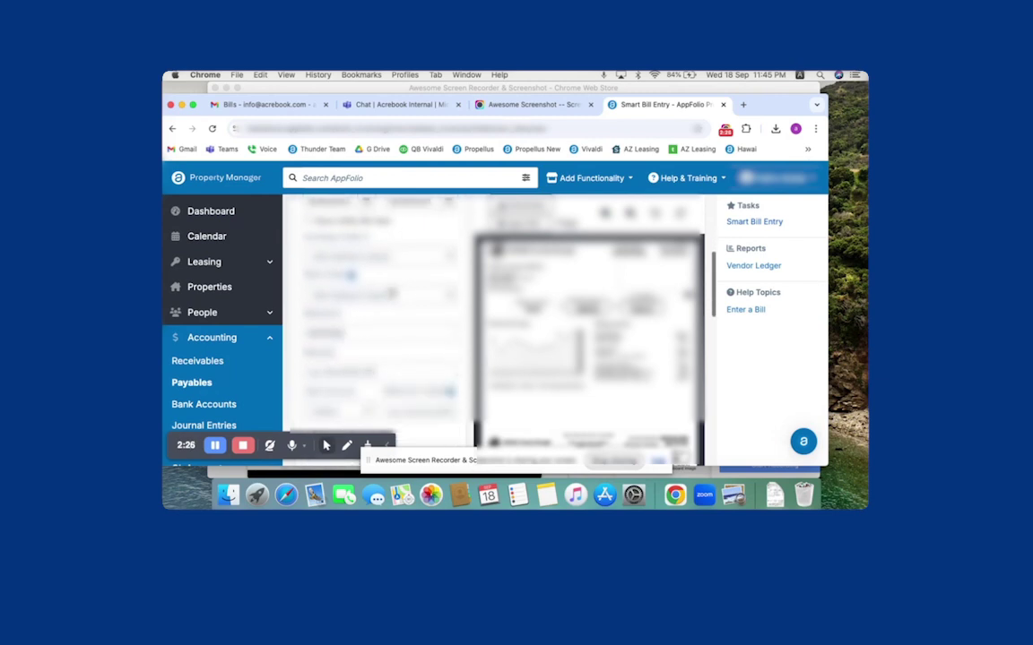
scroll(392, 294, "down", 5)
left_click(383, 340)
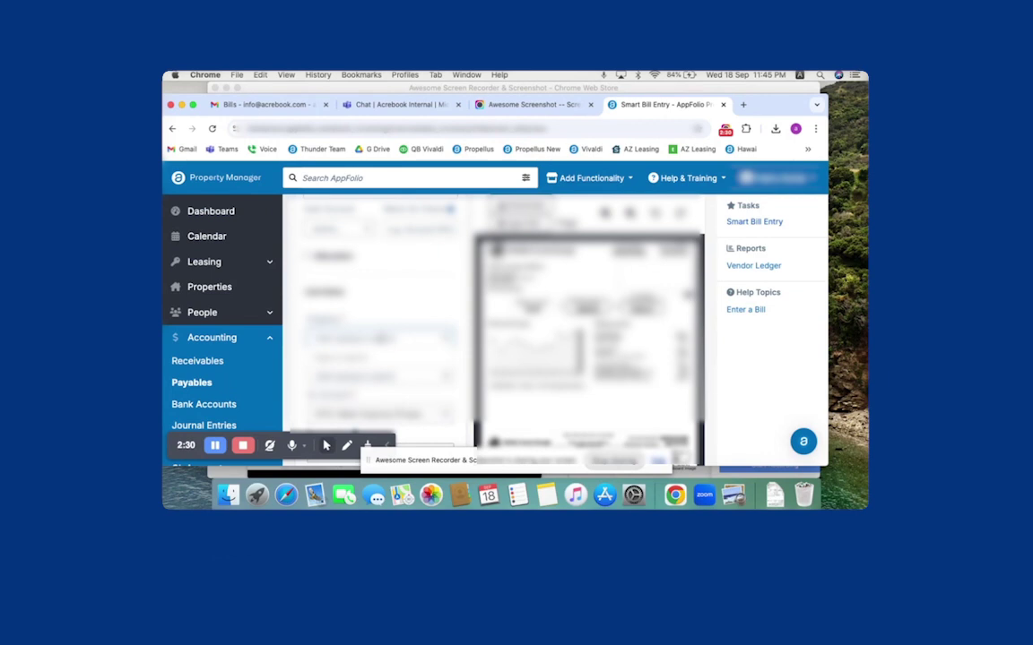
type("1148")
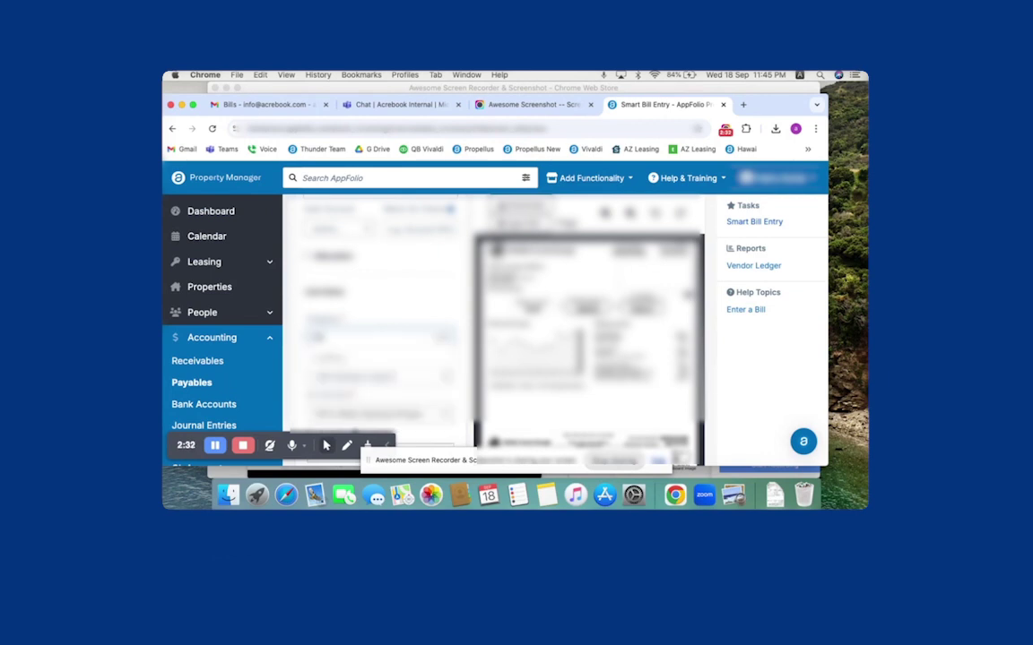
left_click(366, 363)
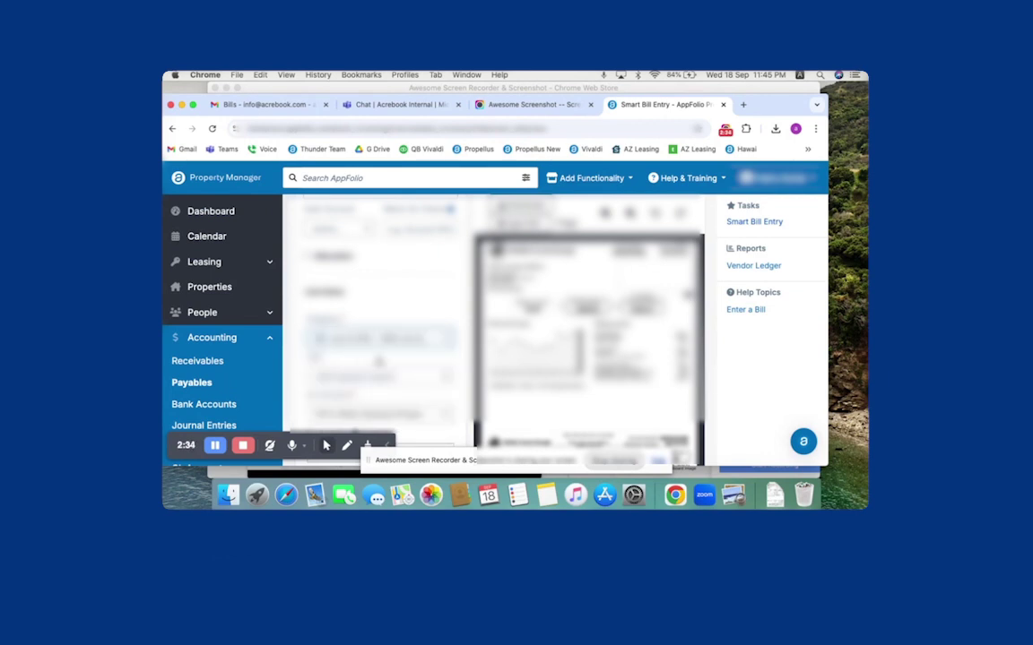
- Enter "Water-08/15" as the description of the line item
scroll(381, 359, "down", 2)
left_click(375, 365)
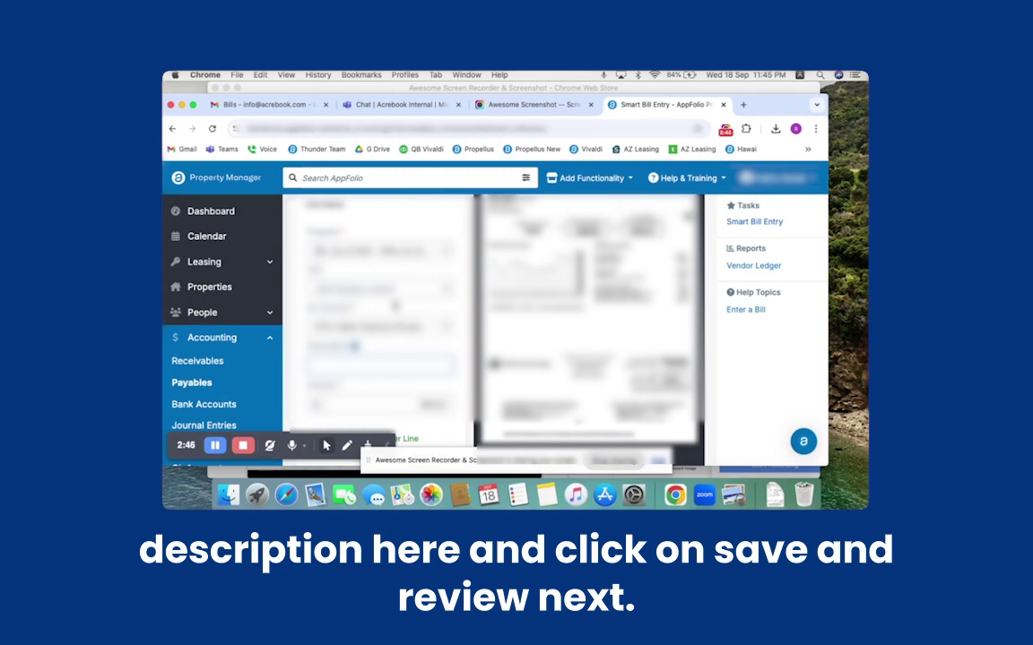
type("Water")
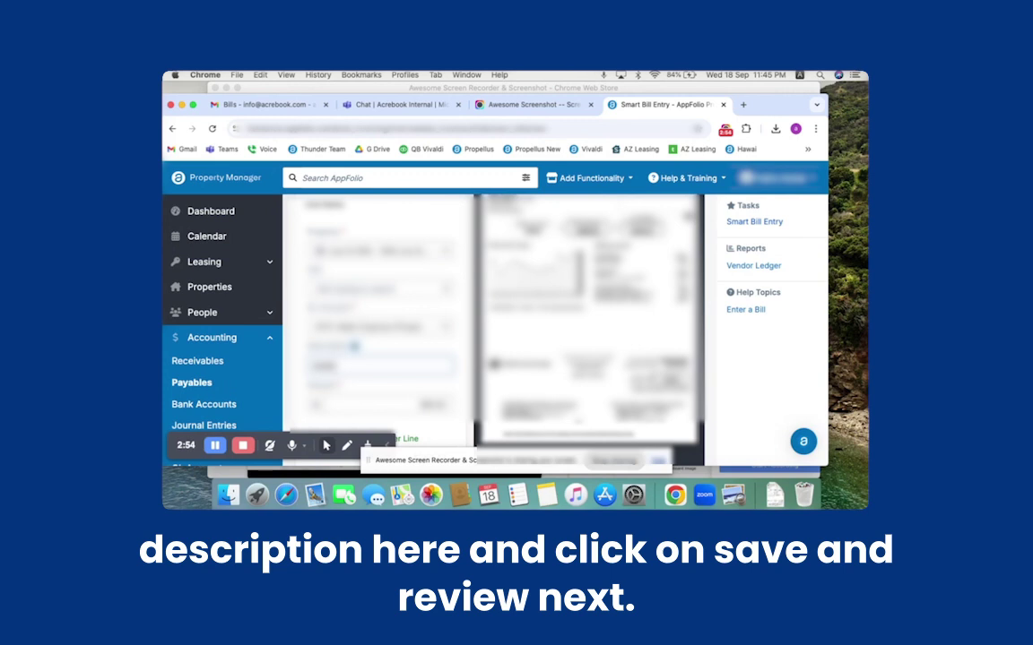
type("-08/15")
- Save the completed bill and go on to review the next invoice
scroll(354, 300, "down", 8)
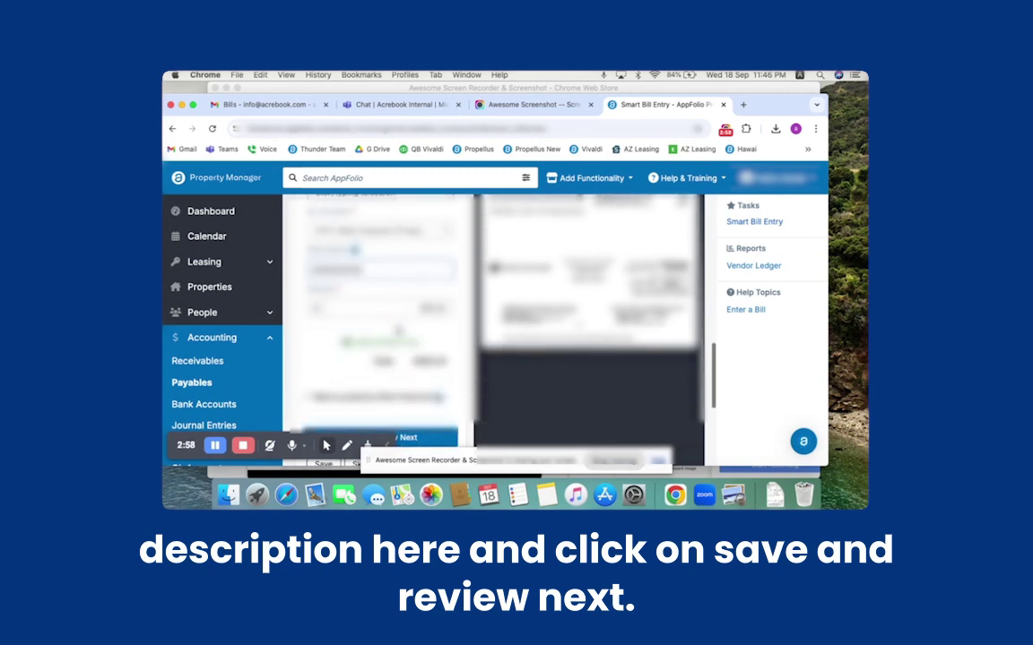
scroll(400, 332, "up", 1)
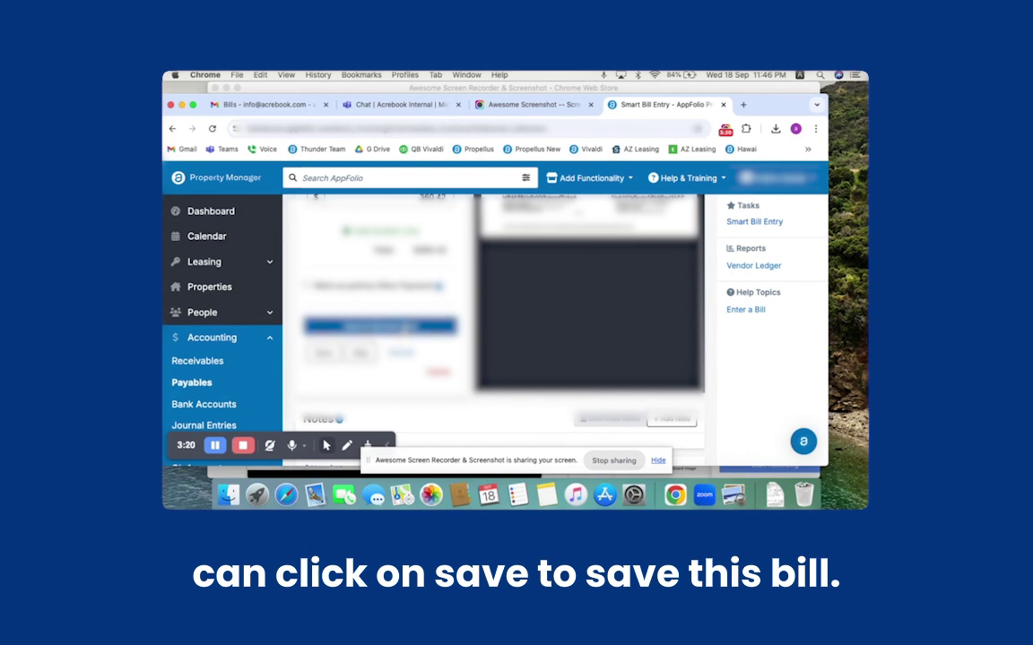
left_click(394, 327)
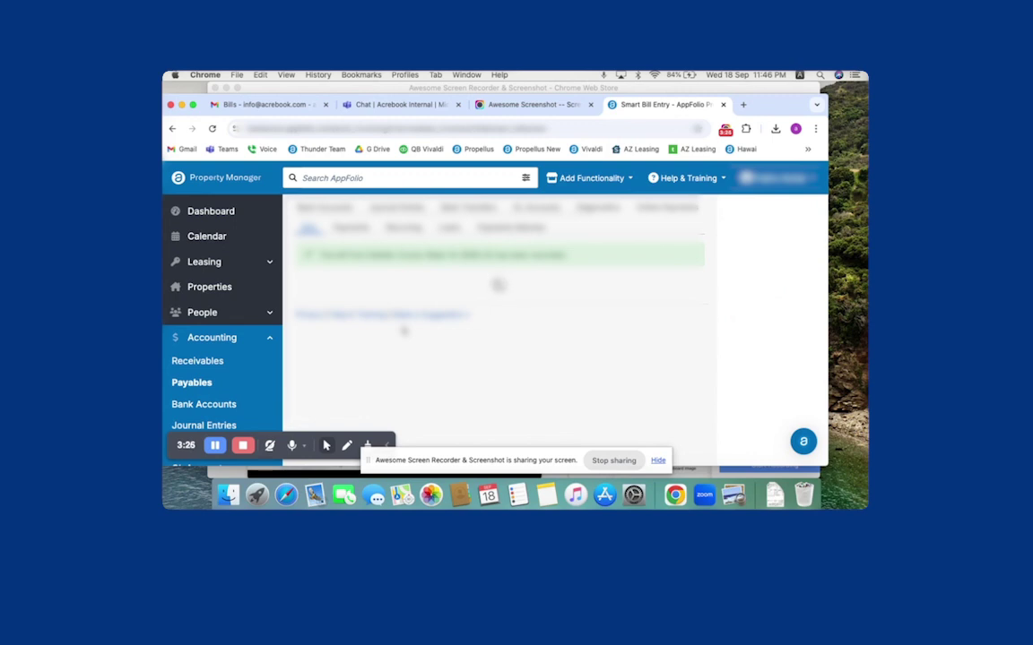
- Search for the payee of the second bill and select the matching vendor
scroll(433, 320, "down", 2)
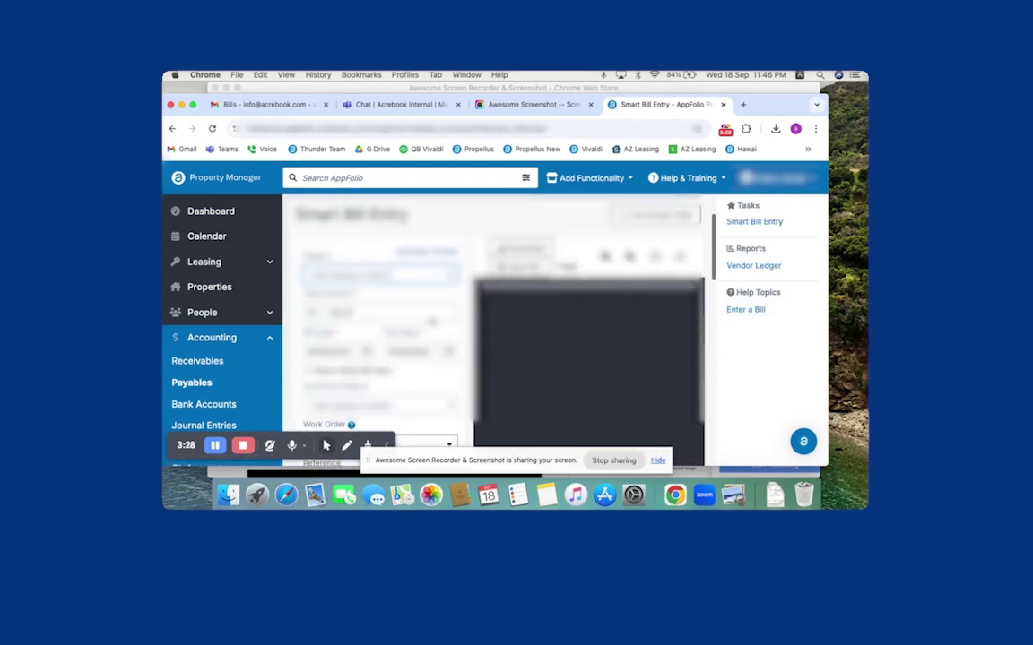
scroll(432, 320, "down", 1)
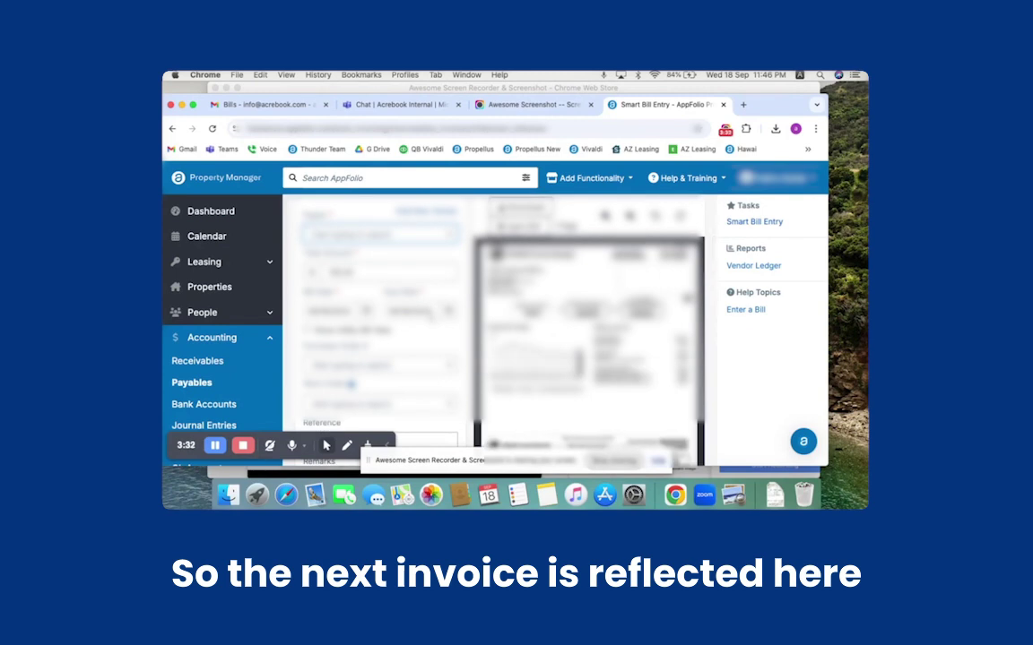
type("at")
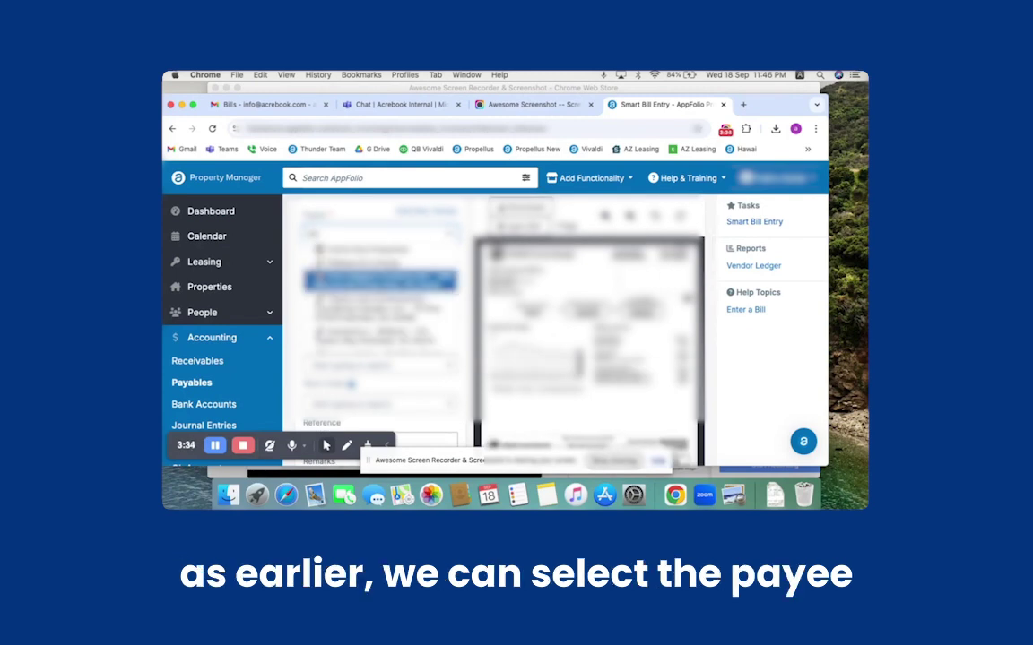
type("ter")
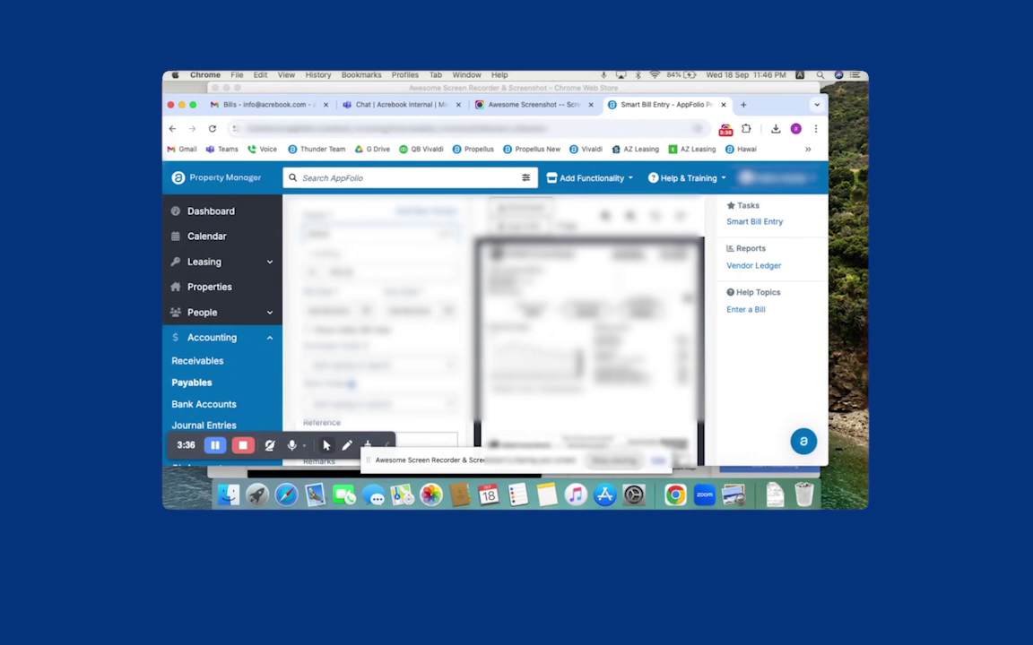
key("Return")
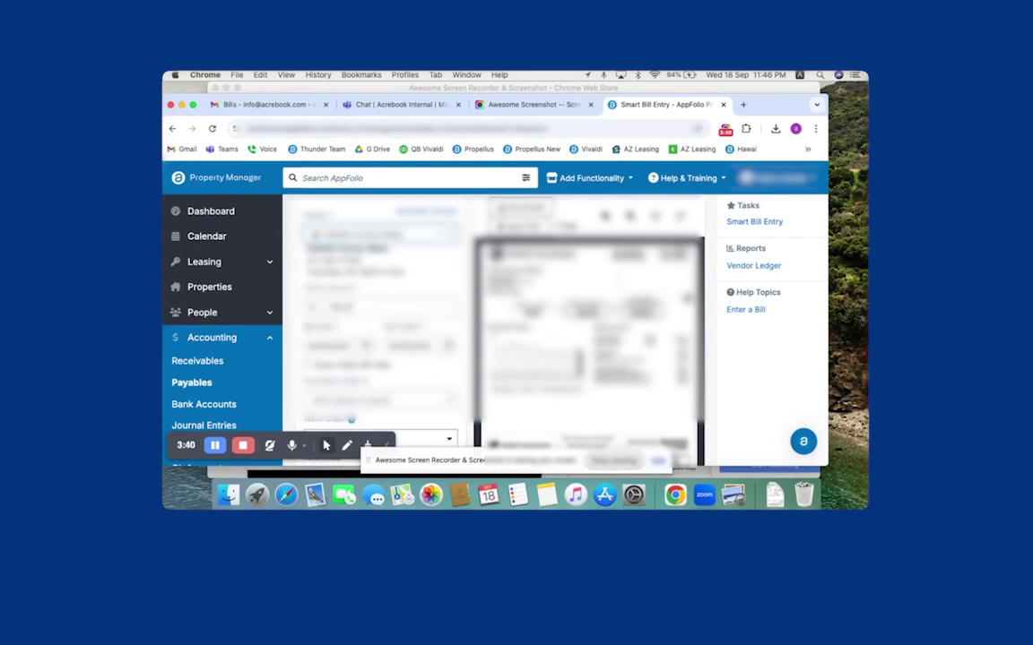
- Assign the second bill's line item to its property by searching for the property and choosing the match
scroll(454, 344, "down", 2)
scroll(372, 307, "down", 5)
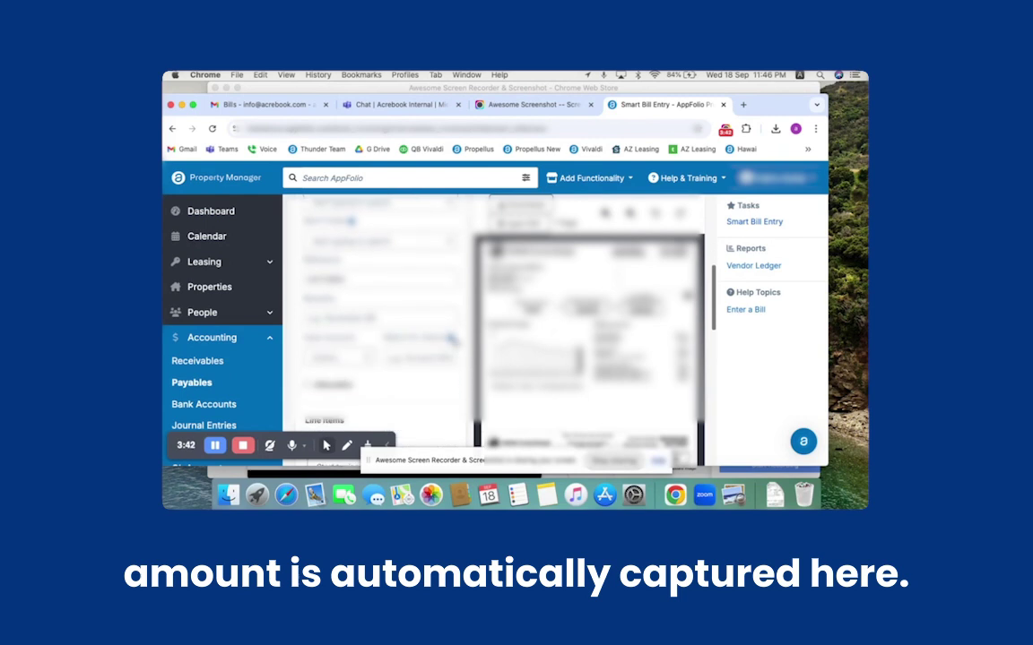
left_click(399, 315)
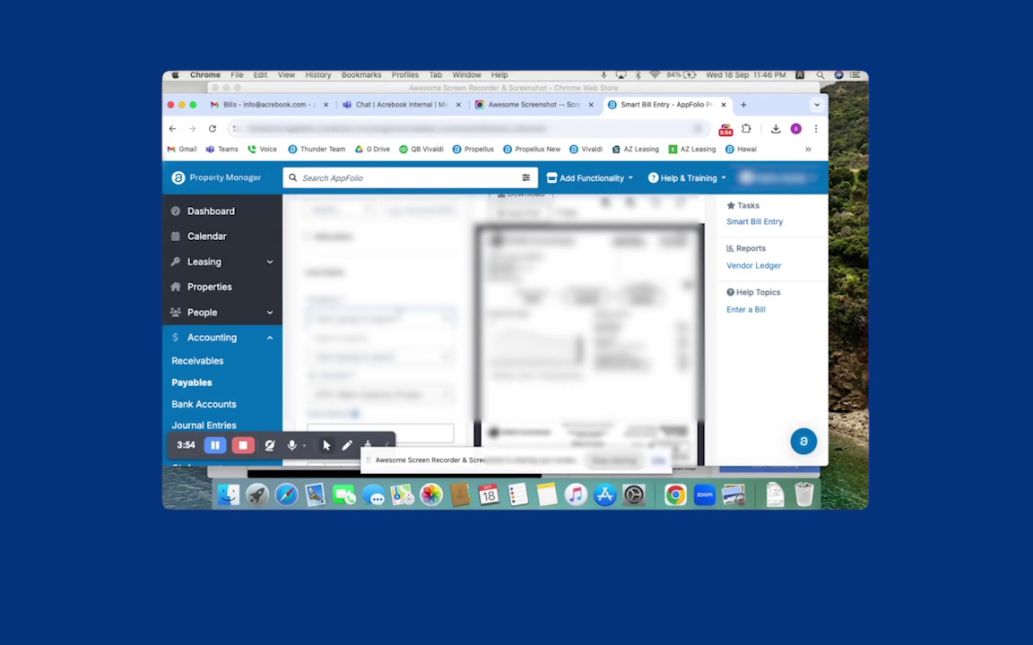
type("1234")
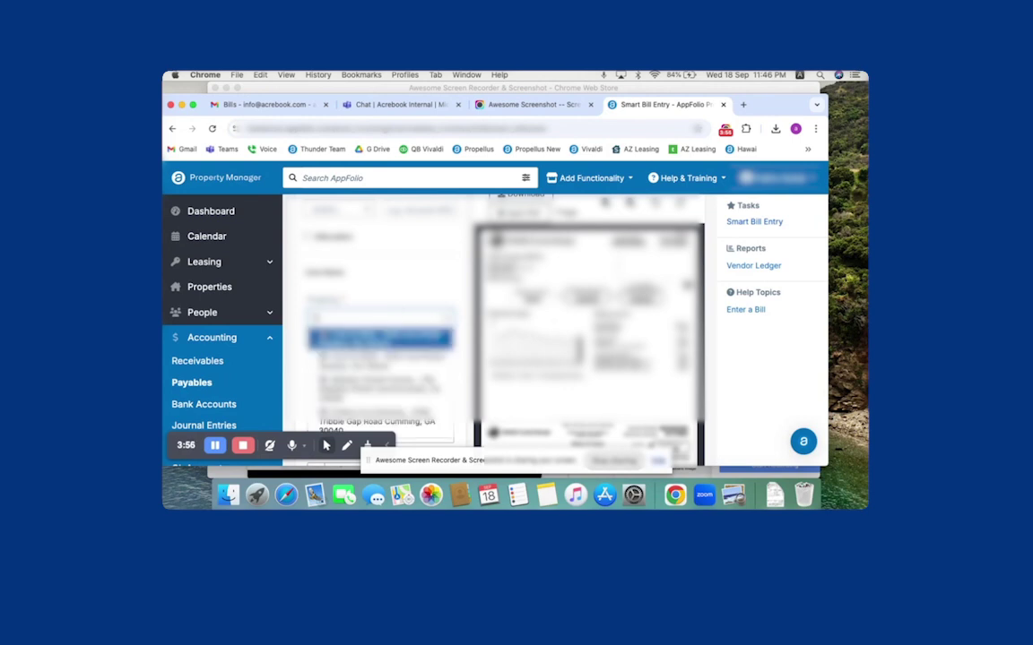
left_click(390, 342)
- Enter "08/01-09/1" as the line item's description and save the second bill, continuing the invoice review
scroll(378, 359, "down", 3)
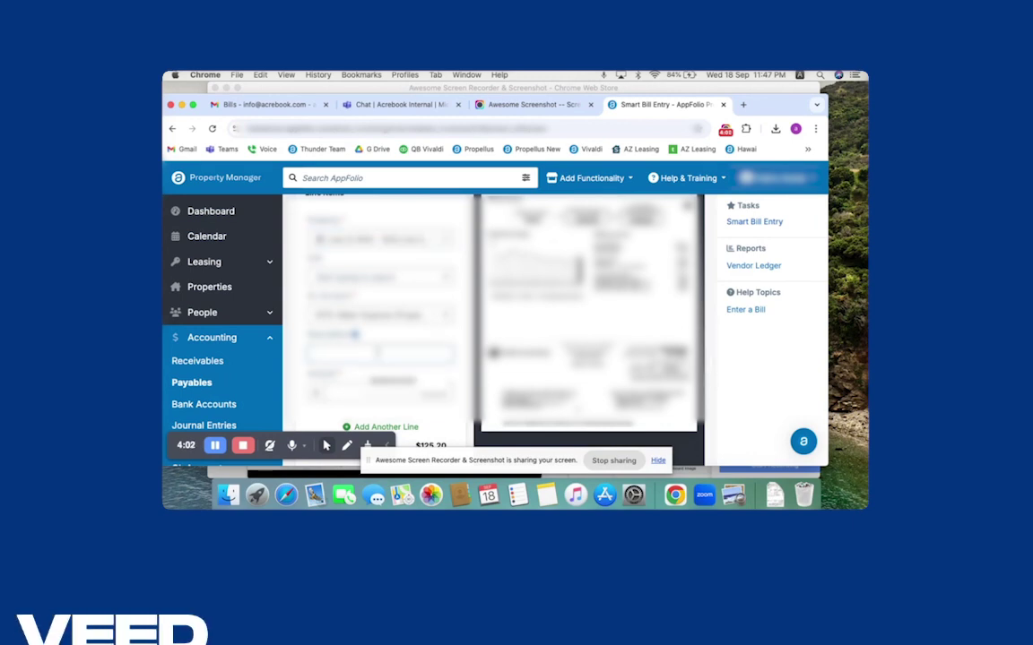
type("08/01-0")
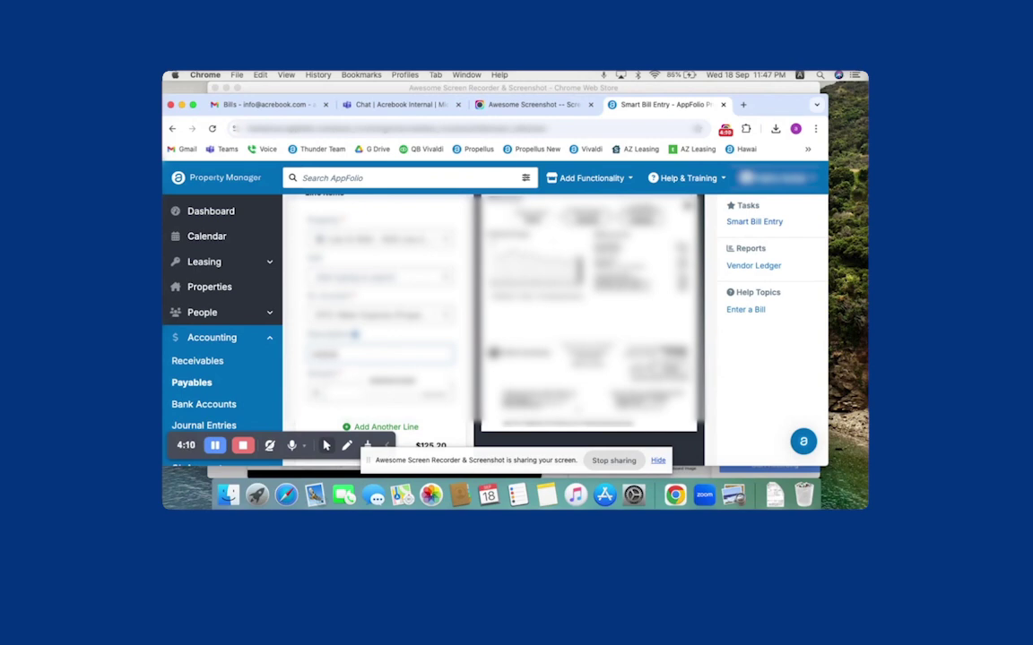
type("9/1")
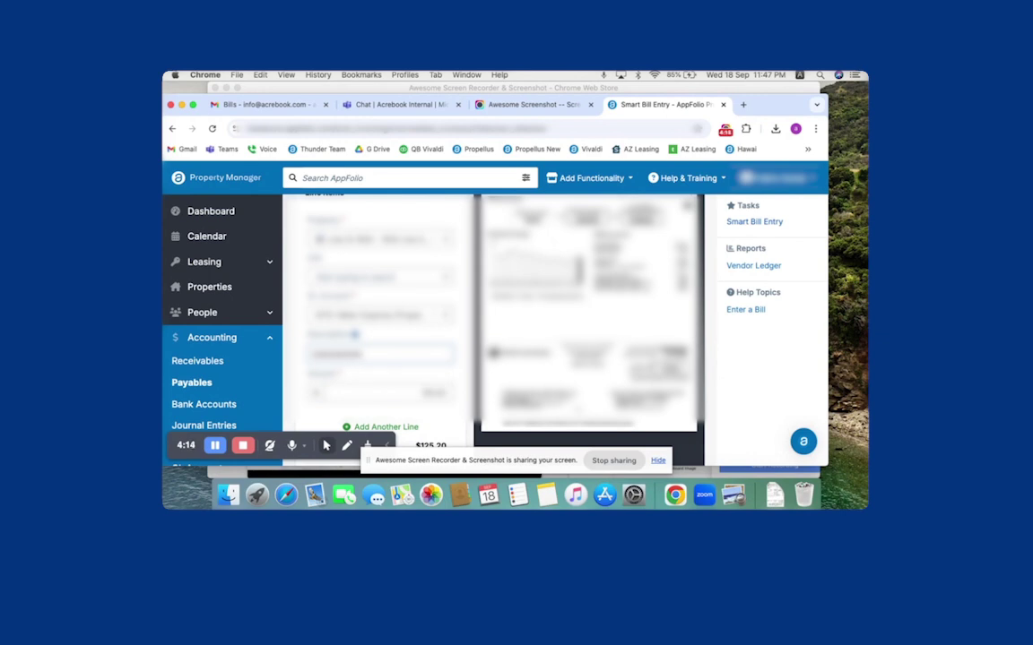
scroll(493, 314, "down", 5)
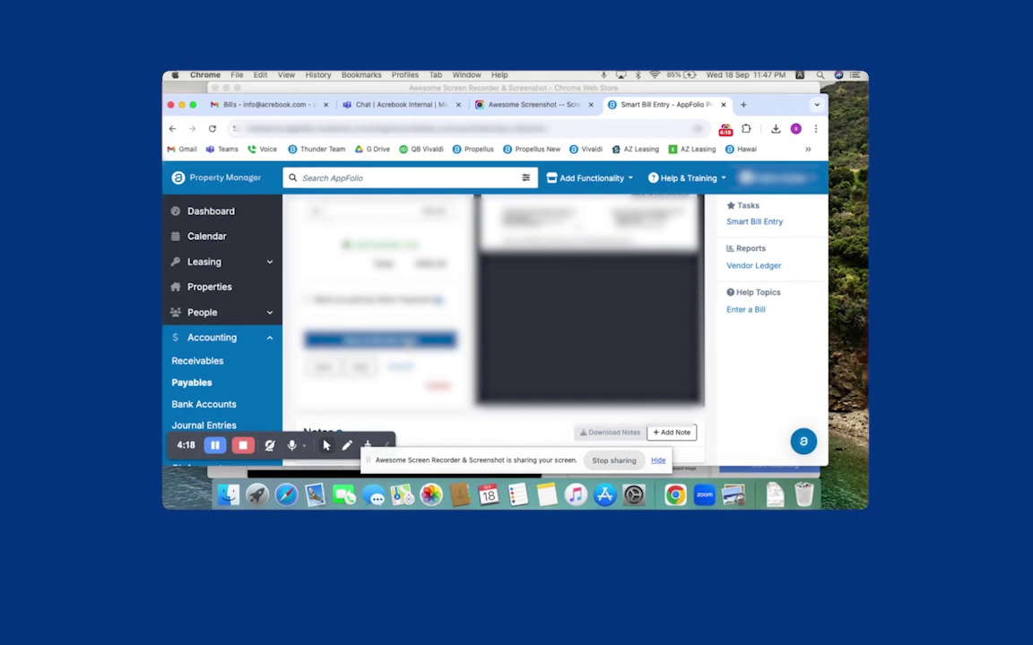
left_click(409, 341)
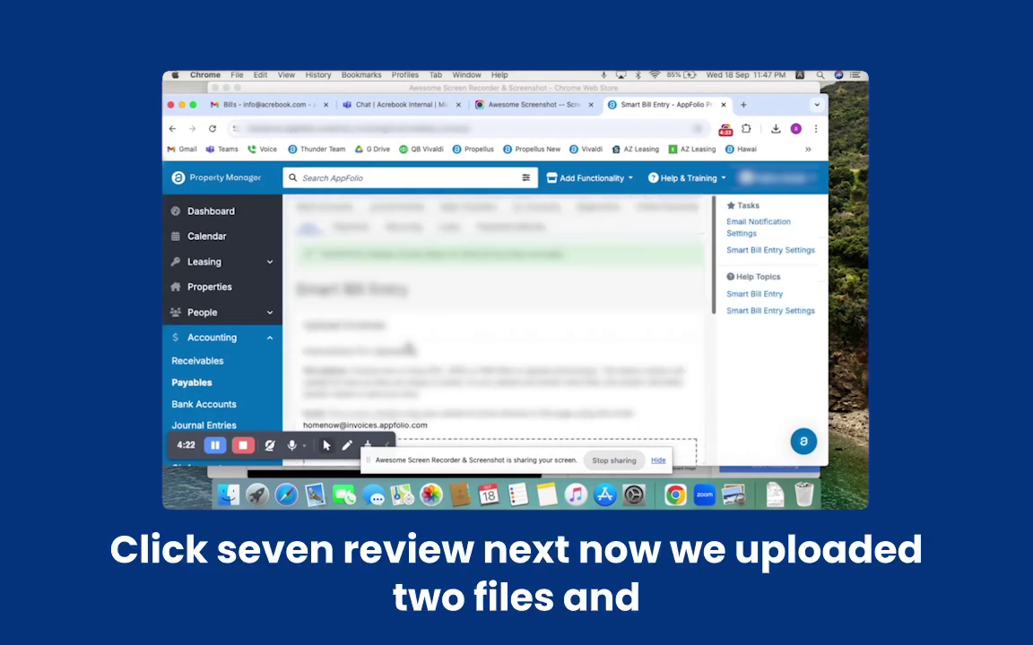
- Look over the Smart Bill Entry page after the last review and open the payables to check the entered bills
scroll(408, 349, "down", 5)
scroll(408, 346, "down", 2)
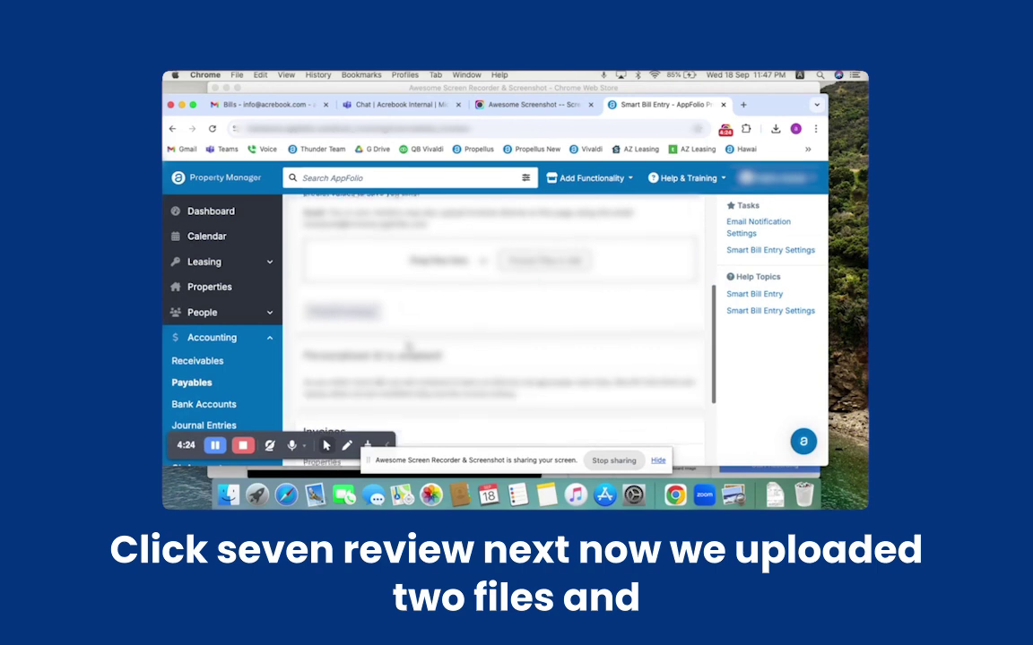
scroll(407, 346, "up", 1)
scroll(408, 347, "up", 4)
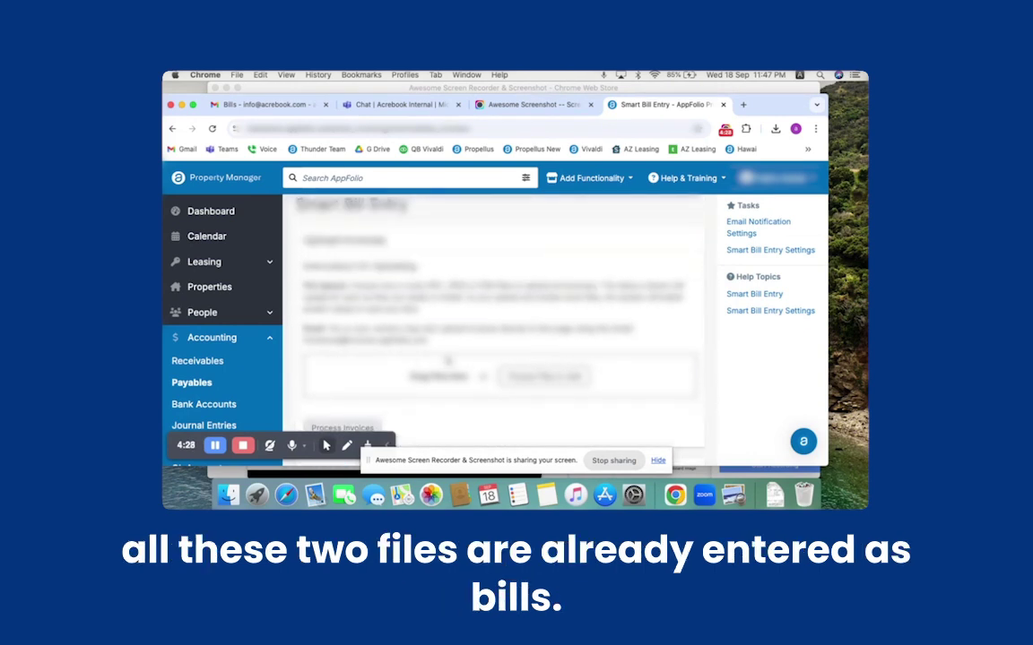
scroll(400, 301, "down", 3)
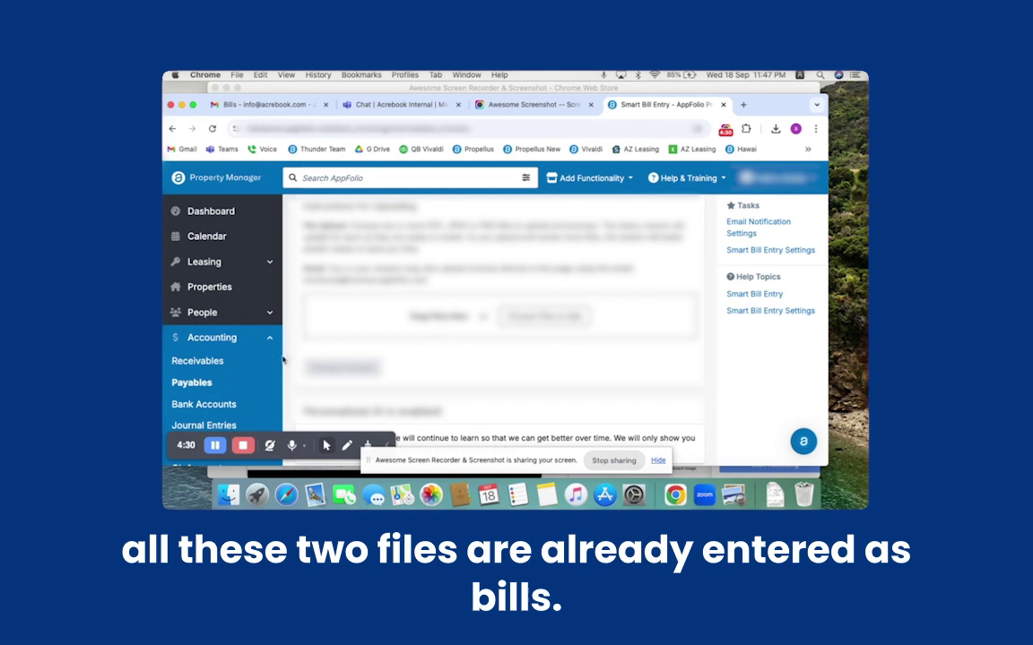
left_click(192, 383)
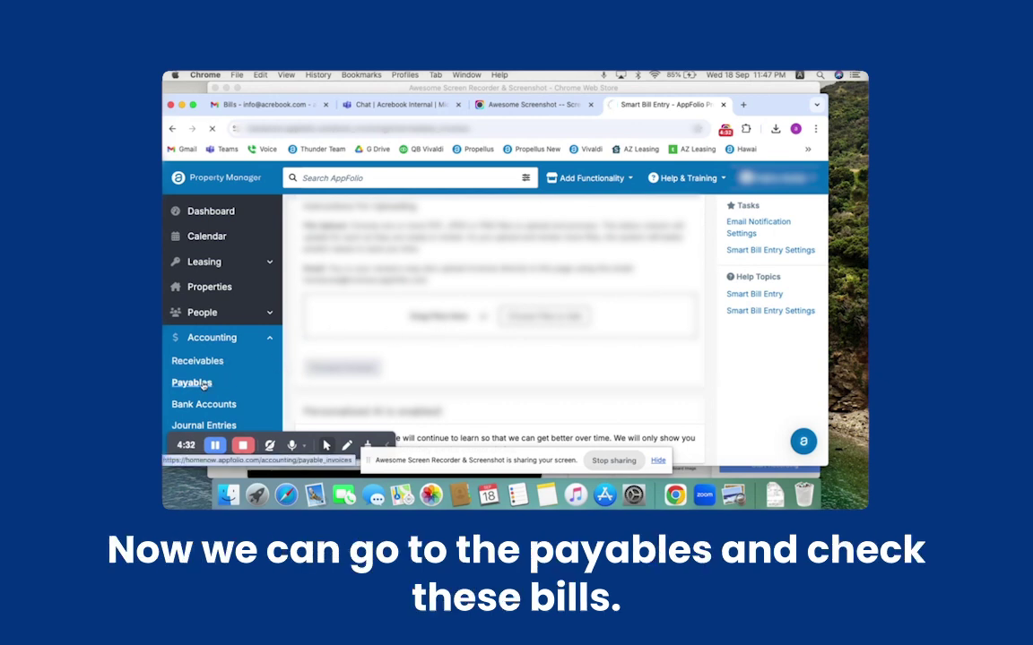